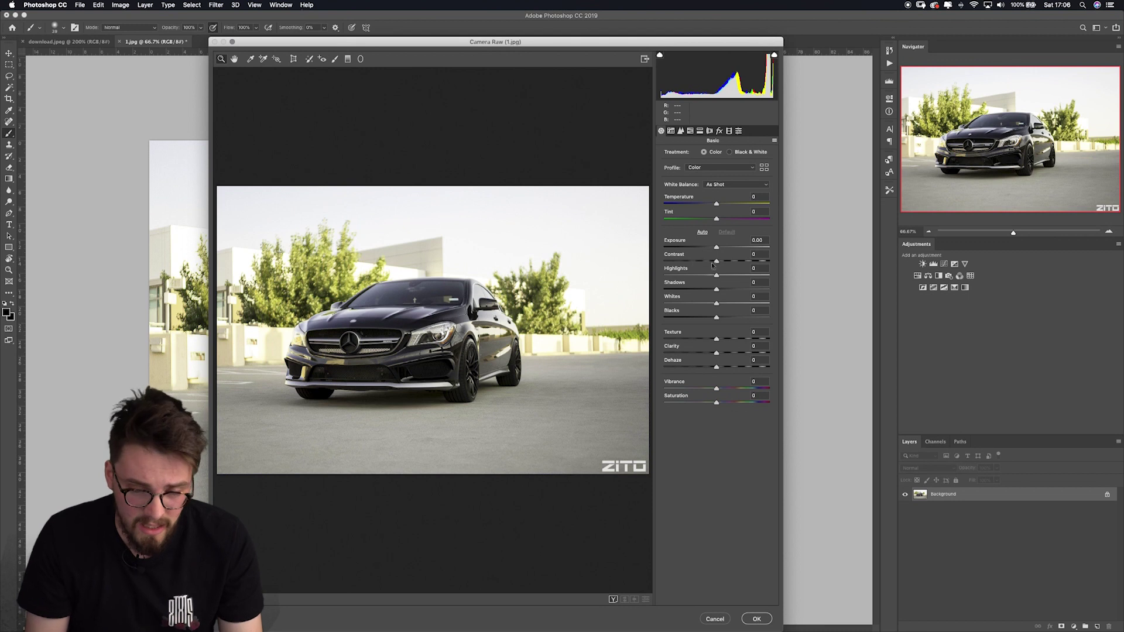
- Leave Camera Raw without applying it and add a Curves adjustment with the black point moved inward and the white point at input 244, output 237
left_click(717, 619)
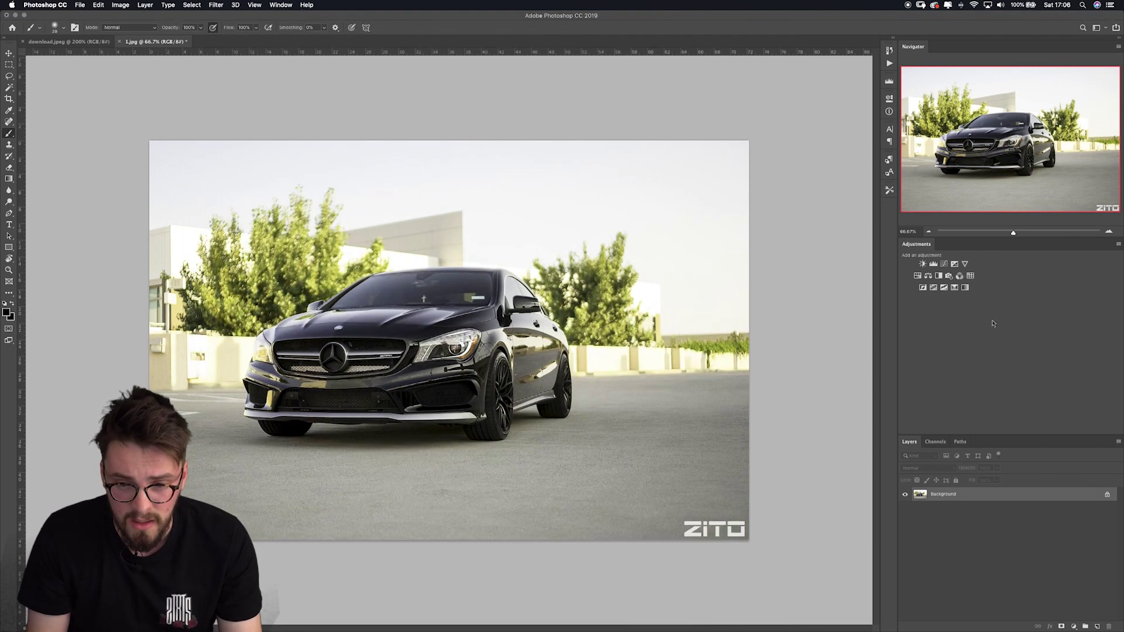
left_click(954, 265)
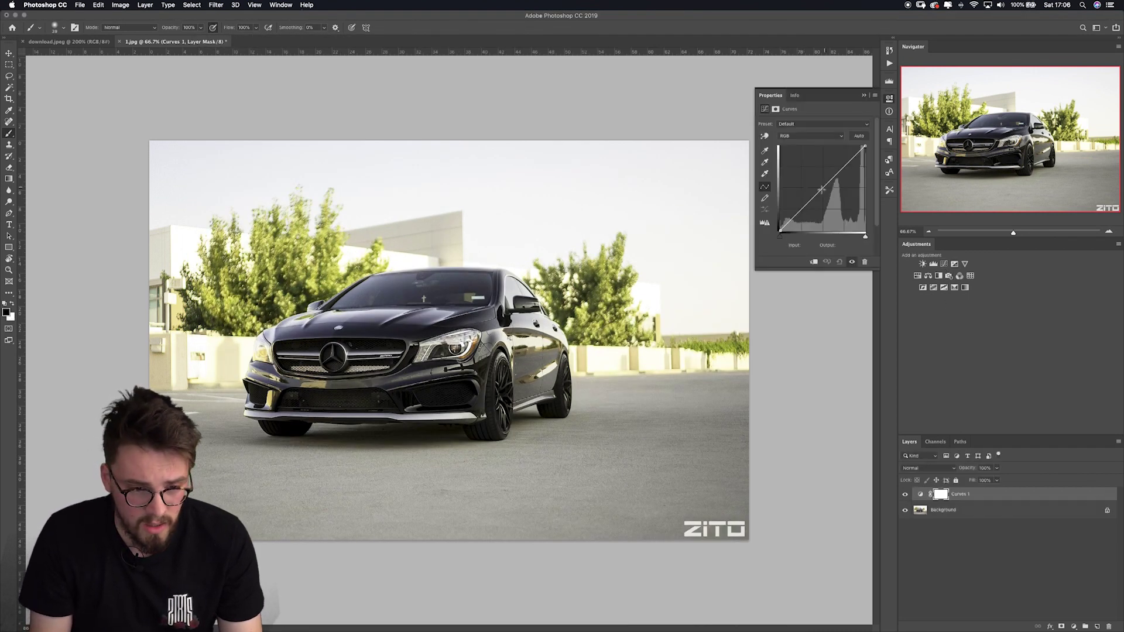
left_click_drag(781, 233, 803, 227)
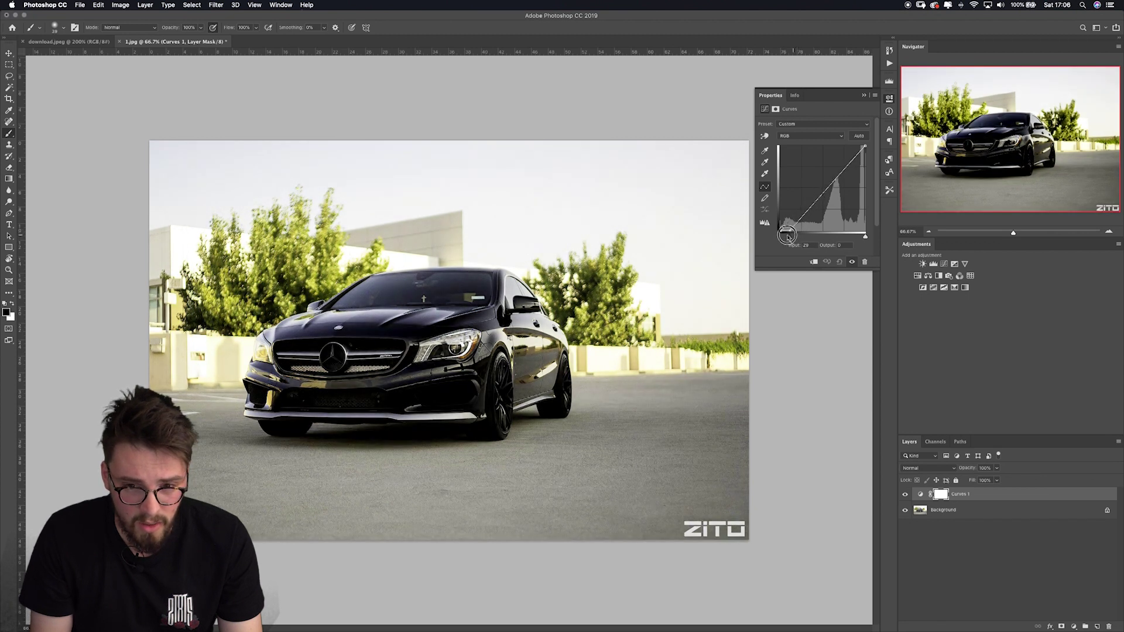
left_click_drag(863, 147, 862, 154)
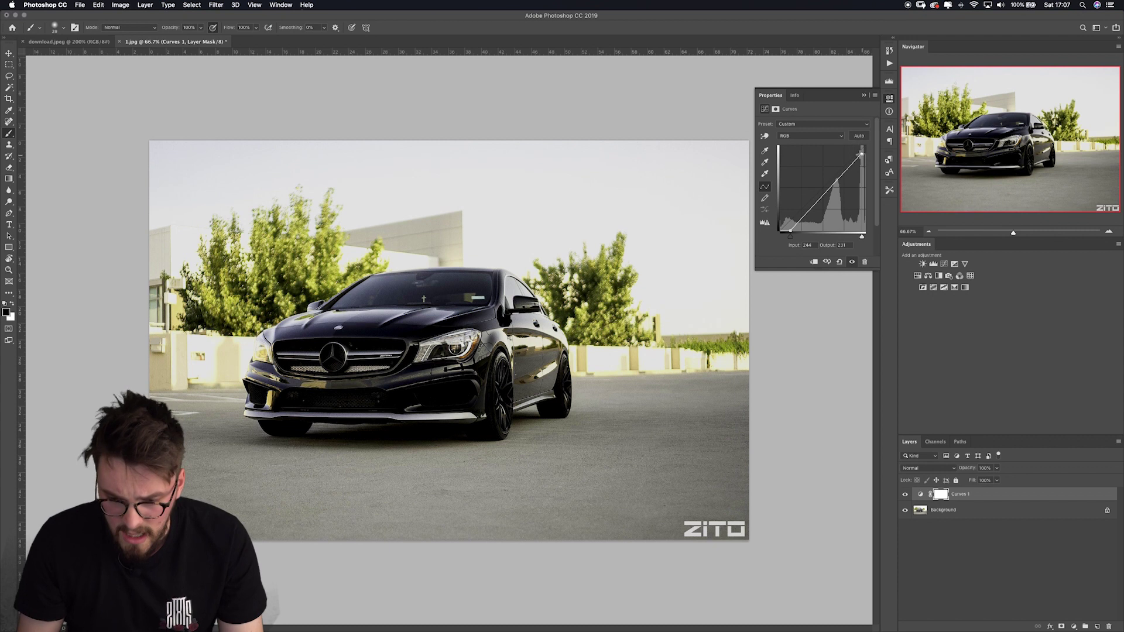
- Create a new empty layer above the Curves adjustment and set the foreground color to black (000000)
left_click(1096, 626)
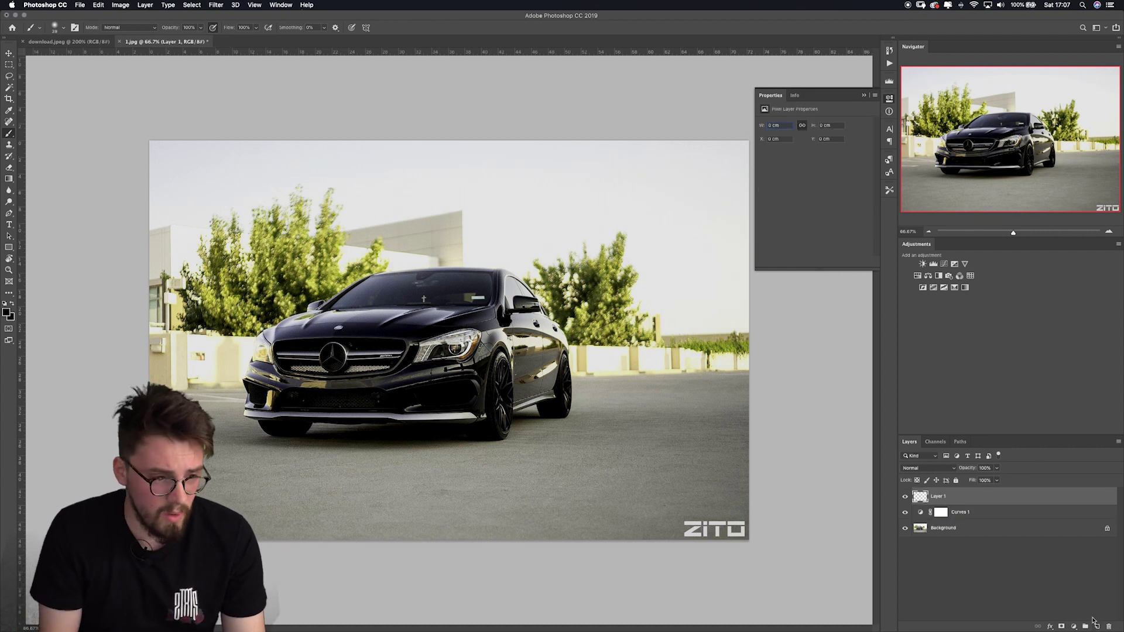
left_click(8, 315)
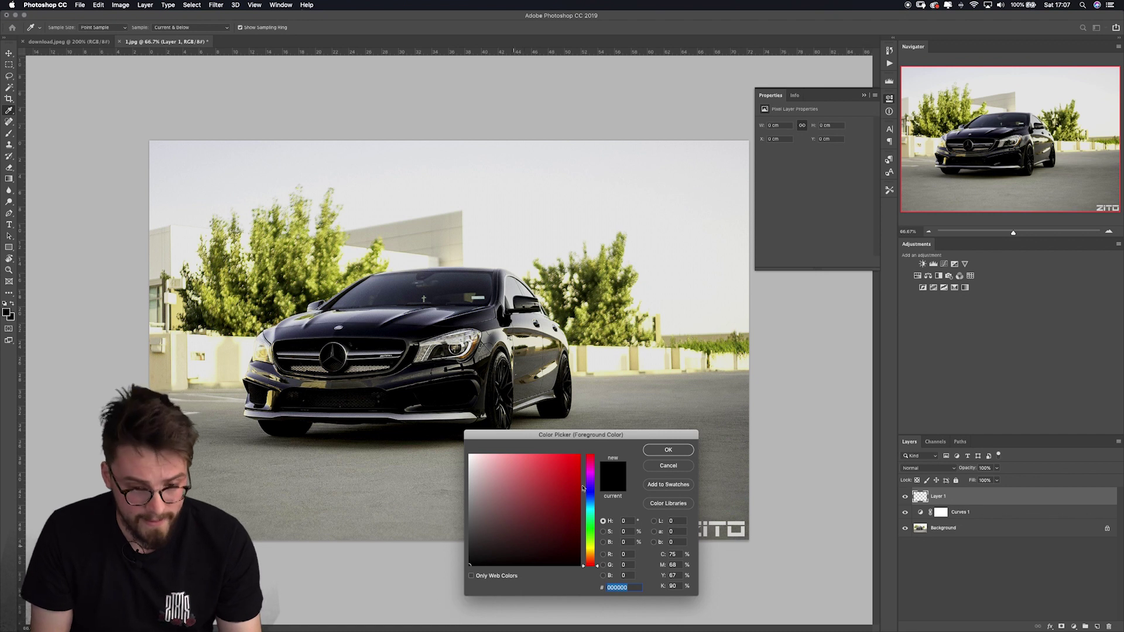
left_click(661, 453)
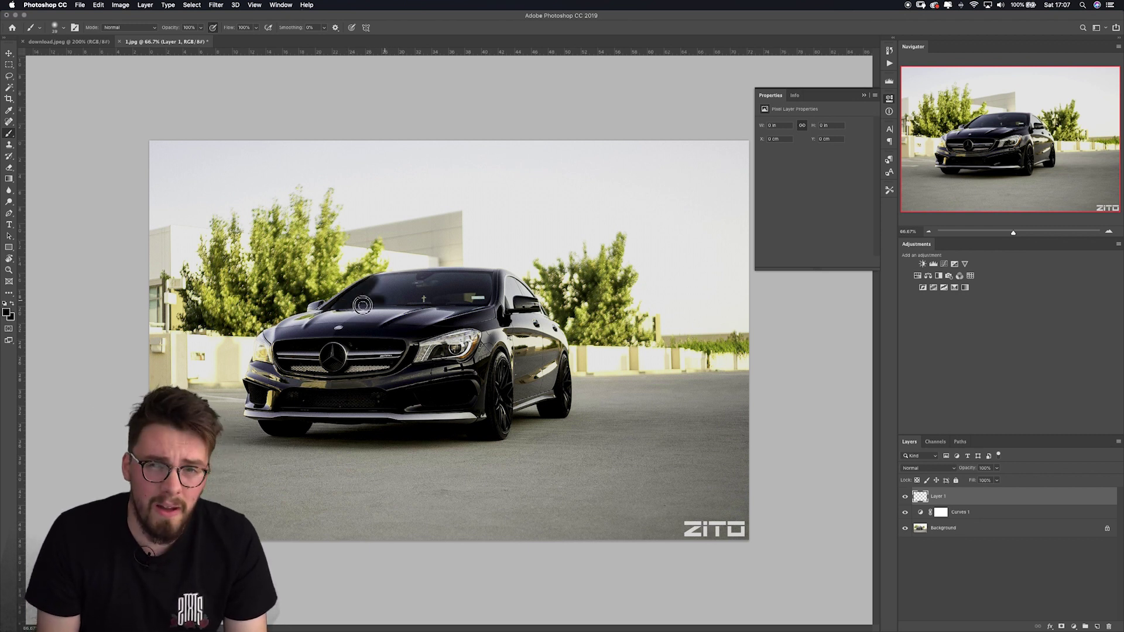
- Paint soft black over the car's windscreen, roof edge, side windows and side doors on the new layer
mouse_move(423, 299)
left_mouse_down()
mouse_move(484, 289)
mouse_move(381, 280)
mouse_move(476, 277)
mouse_move(394, 294)
mouse_move(487, 283)
mouse_move(352, 293)
mouse_move(390, 296)
left_mouse_up()
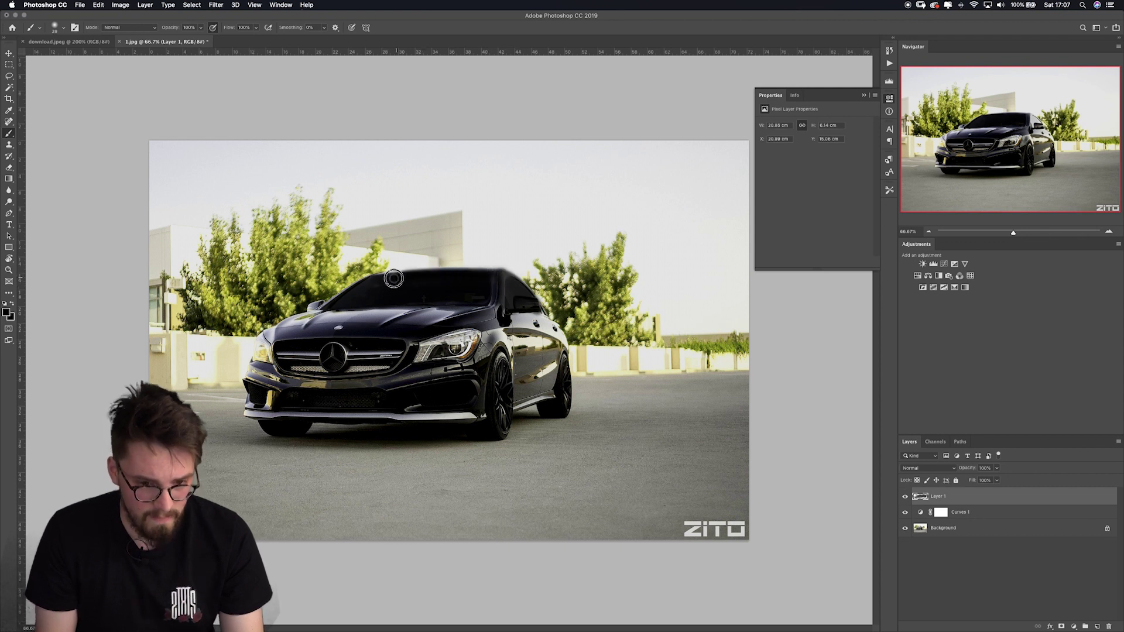
left_click_drag(369, 286, 520, 295)
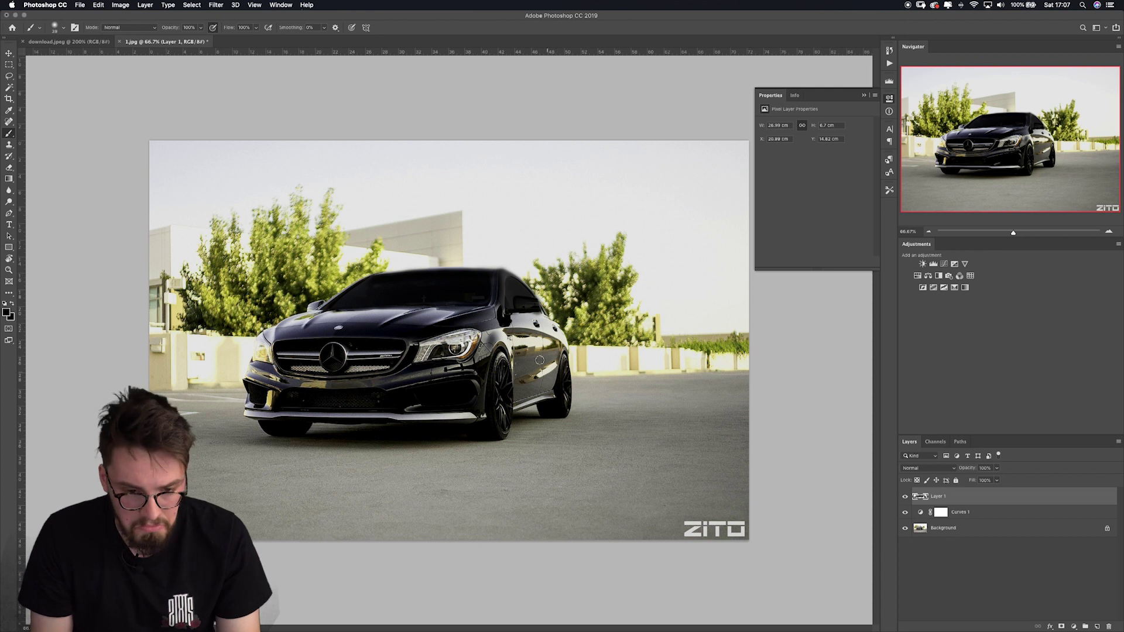
mouse_move(515, 319)
left_mouse_down()
mouse_move(542, 333)
mouse_move(532, 329)
left_mouse_up()
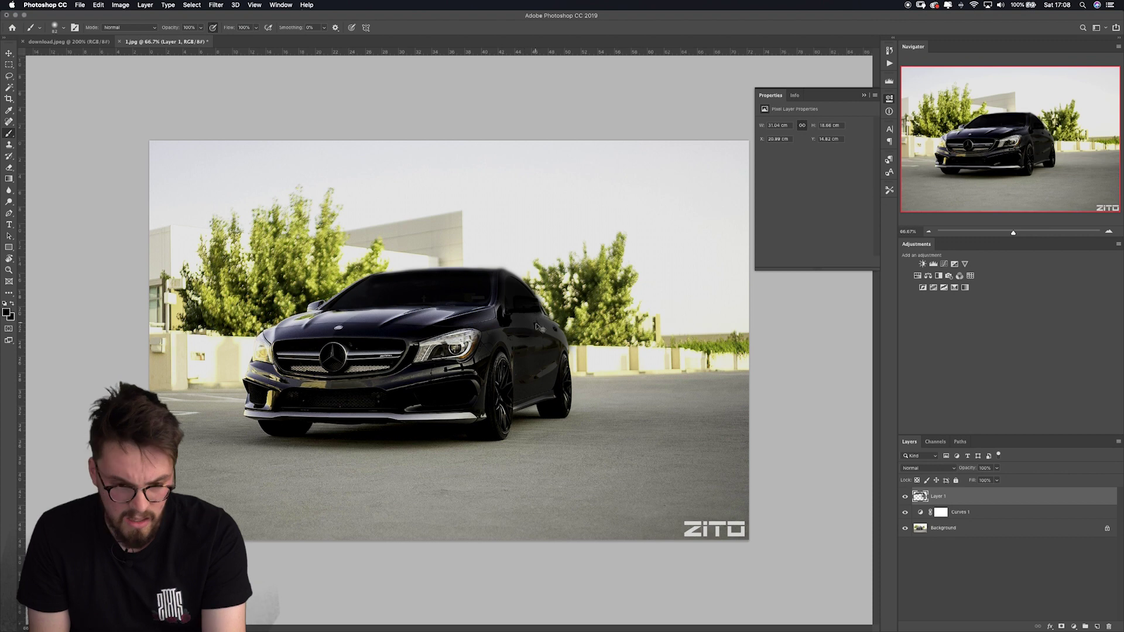
- Examine the painted edges around the car's roof and side window at close range
key("super+minus")
key("super+minus")
key("super+equal")
key("super+equal")
key("super+equal")
key("super+equal")
key("super+equal")
key("super+equal")
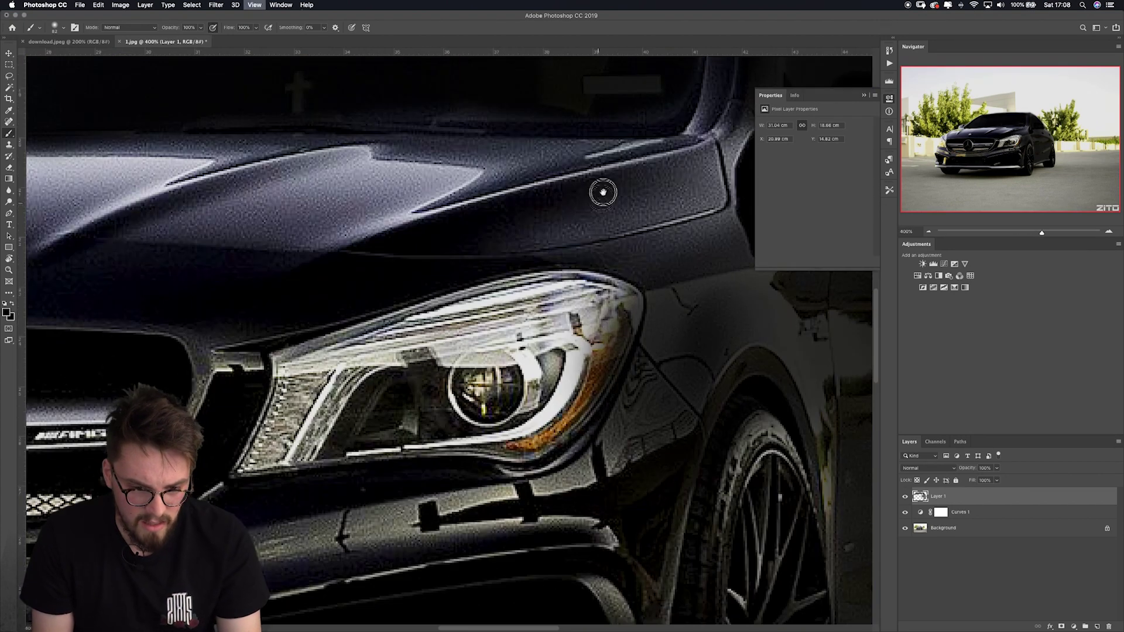
left_click_drag(603, 189, 395, 621)
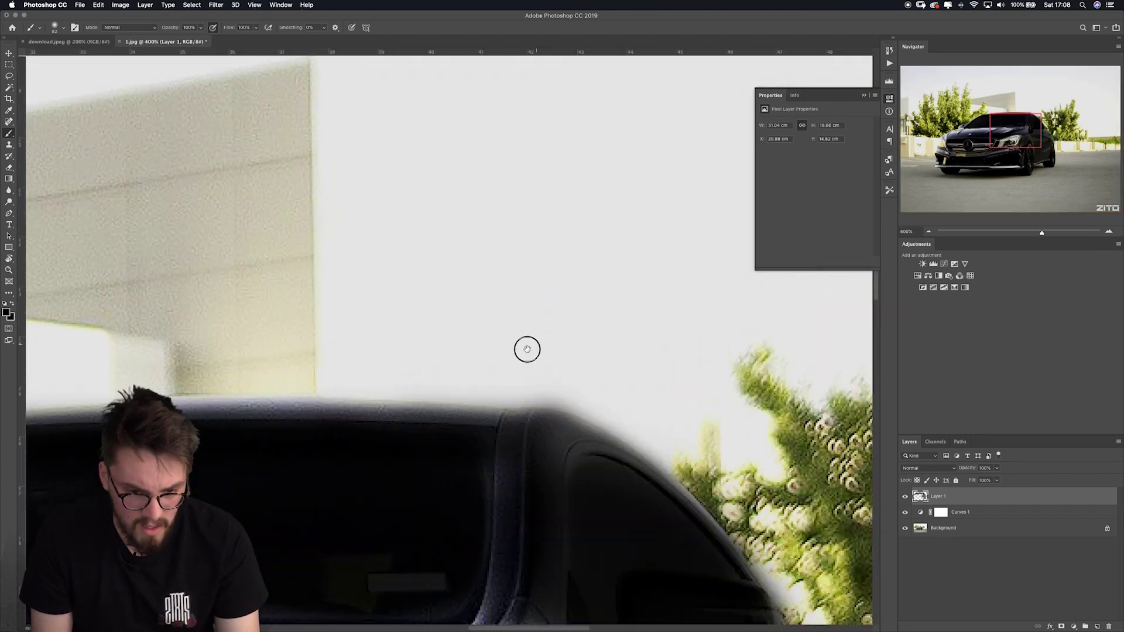
left_click_drag(527, 349, 484, 311)
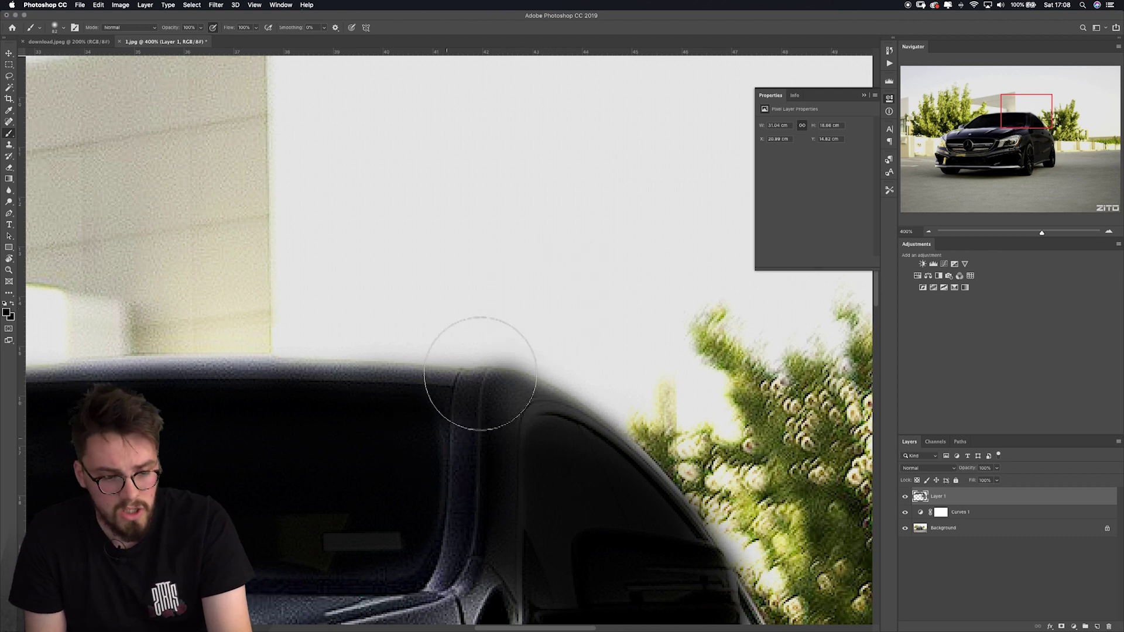
key("super+minus")
key("super+minus")
key("super+minus")
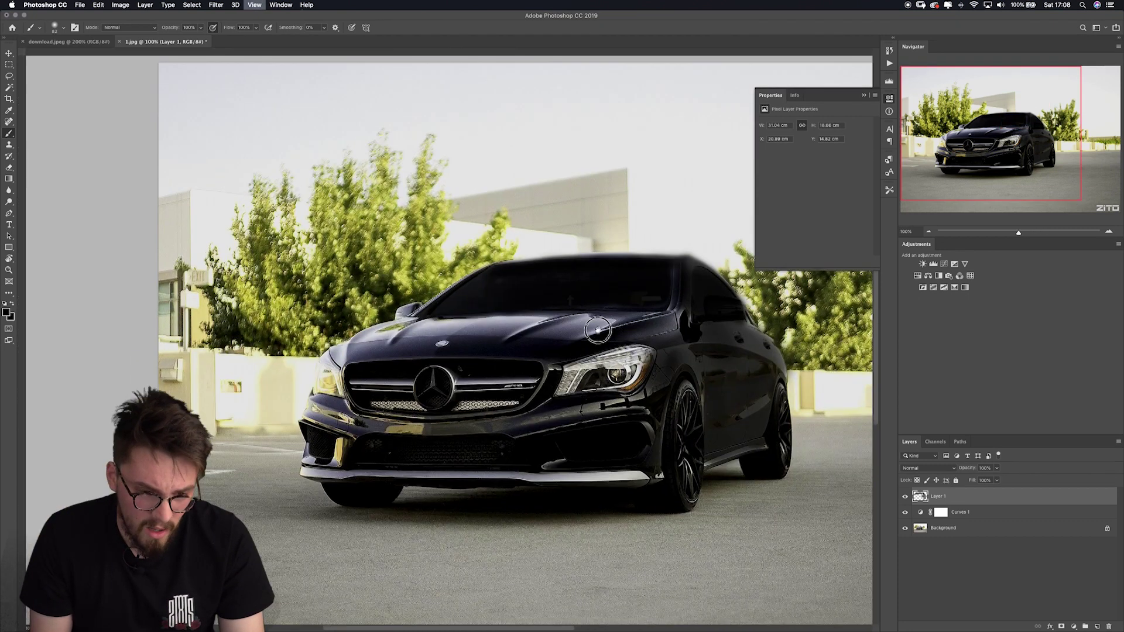
- Paint soft black over the bonnet, headlights, grille, front bumper and front wheel to darken the rest of the car
key("super+r")
mouse_move(363, 352)
left_mouse_down()
mouse_move(342, 408)
mouse_move(388, 420)
mouse_move(339, 411)
mouse_move(524, 391)
mouse_move(380, 381)
mouse_move(548, 372)
mouse_move(445, 376)
mouse_move(372, 343)
mouse_move(417, 334)
mouse_move(371, 343)
mouse_move(443, 322)
mouse_move(399, 339)
mouse_move(657, 314)
mouse_move(535, 327)
mouse_move(422, 317)
mouse_move(333, 453)
mouse_move(335, 466)
mouse_move(402, 454)
mouse_move(653, 462)
mouse_move(328, 463)
left_mouse_up()
mouse_move(626, 371)
left_mouse_down()
mouse_move(606, 361)
mouse_move(575, 386)
mouse_move(650, 350)
mouse_move(648, 384)
mouse_move(348, 373)
mouse_move(346, 452)
mouse_move(400, 428)
mouse_move(551, 423)
mouse_move(656, 385)
left_mouse_up()
mouse_move(496, 380)
left_mouse_down()
mouse_move(389, 403)
mouse_move(579, 404)
left_mouse_up()
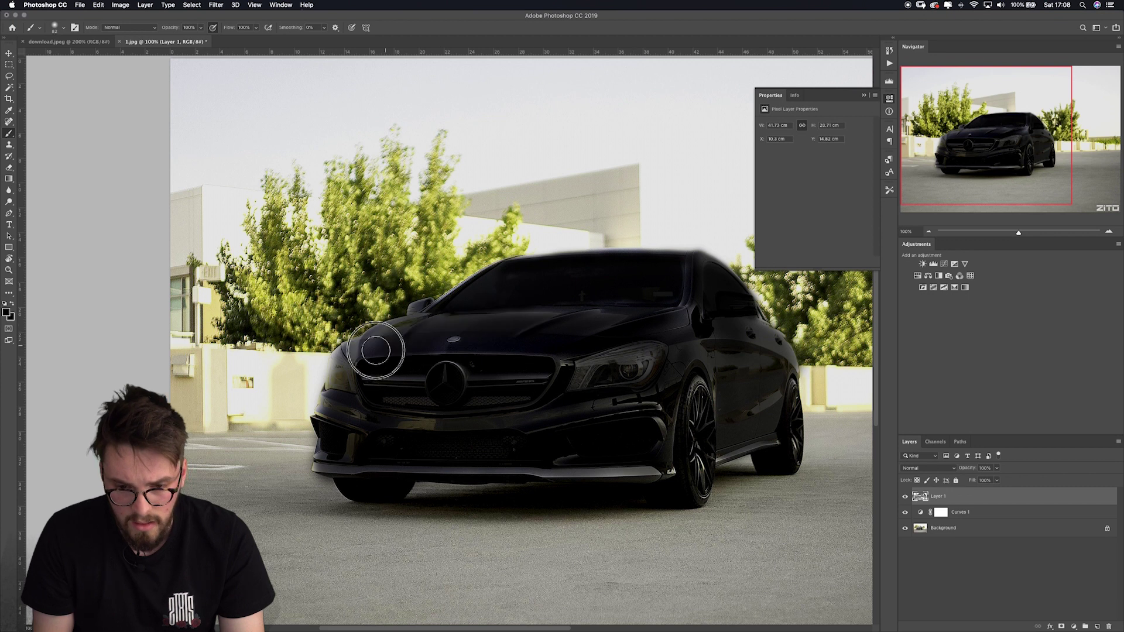
mouse_move(710, 434)
left_mouse_down()
mouse_move(686, 423)
mouse_move(692, 469)
left_mouse_up()
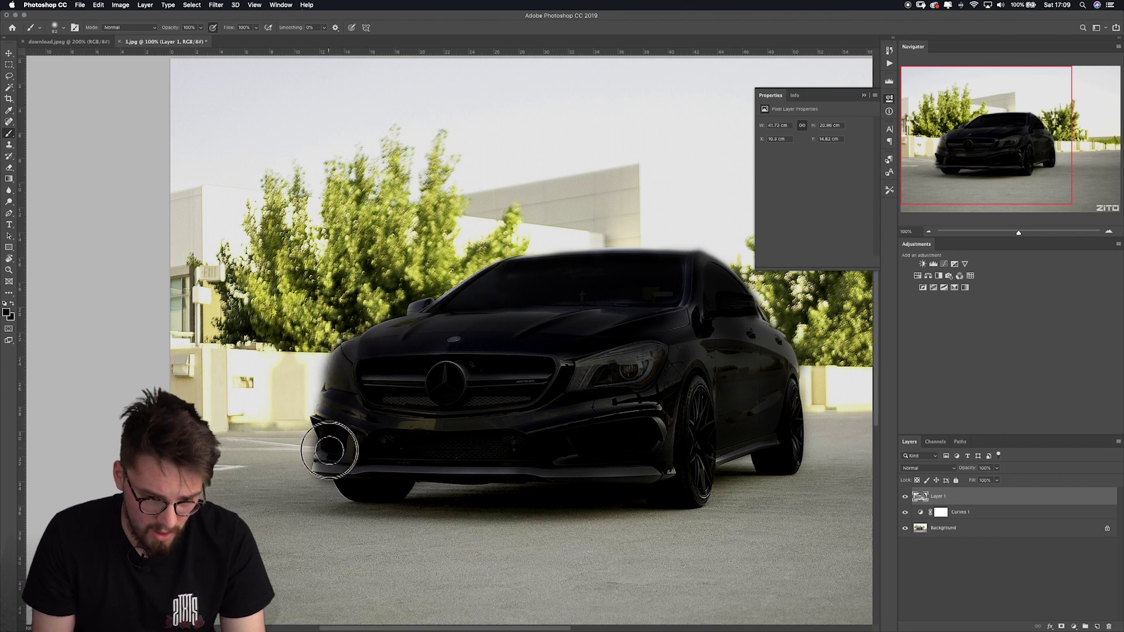
mouse_move(337, 473)
left_mouse_down()
mouse_move(510, 463)
mouse_move(604, 414)
mouse_move(571, 373)
mouse_move(638, 353)
mouse_move(639, 367)
mouse_move(563, 394)
mouse_move(729, 277)
mouse_move(687, 270)
mouse_move(686, 297)
mouse_move(655, 311)
mouse_move(462, 338)
mouse_move(481, 325)
left_mouse_up()
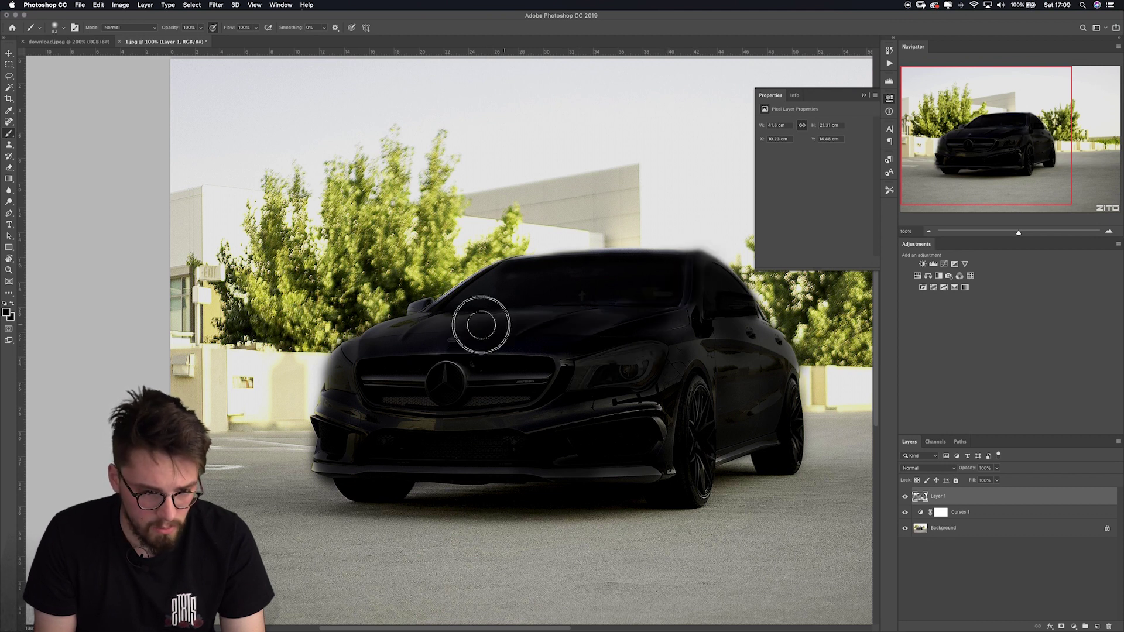
mouse_move(347, 389)
left_mouse_down()
mouse_move(322, 421)
mouse_move(345, 363)
mouse_move(354, 369)
mouse_move(349, 410)
left_mouse_up()
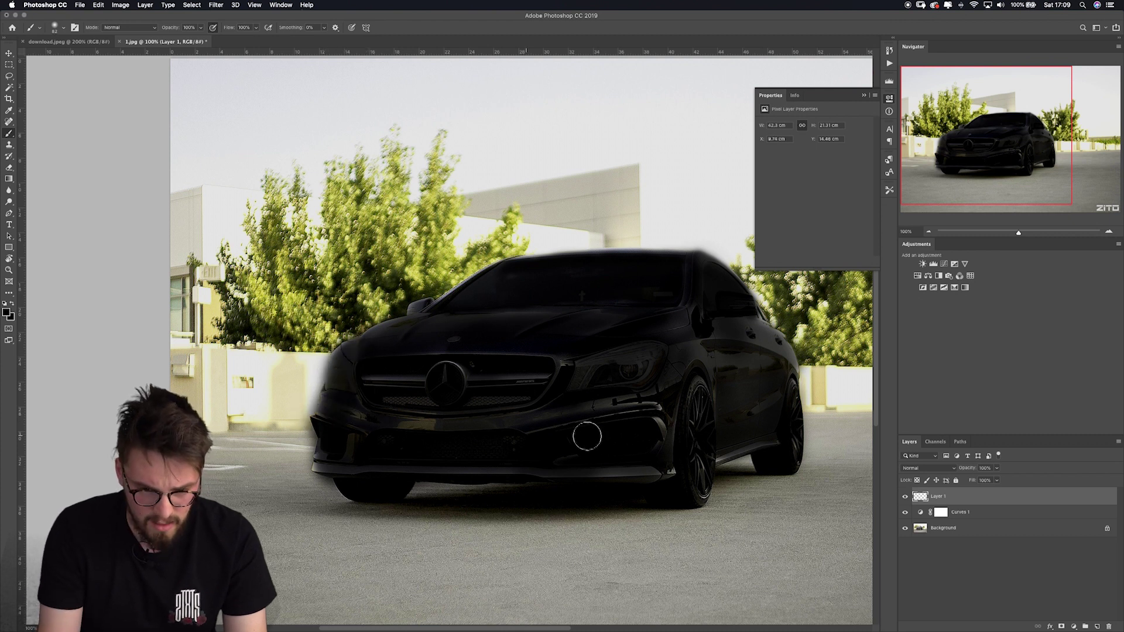
- Compare the whole image before and after by hiding and reshowing the black paint layer and the Curves adjustment
key("super+minus")
key("super+minus")
key("super+minus")
key("super+plus")
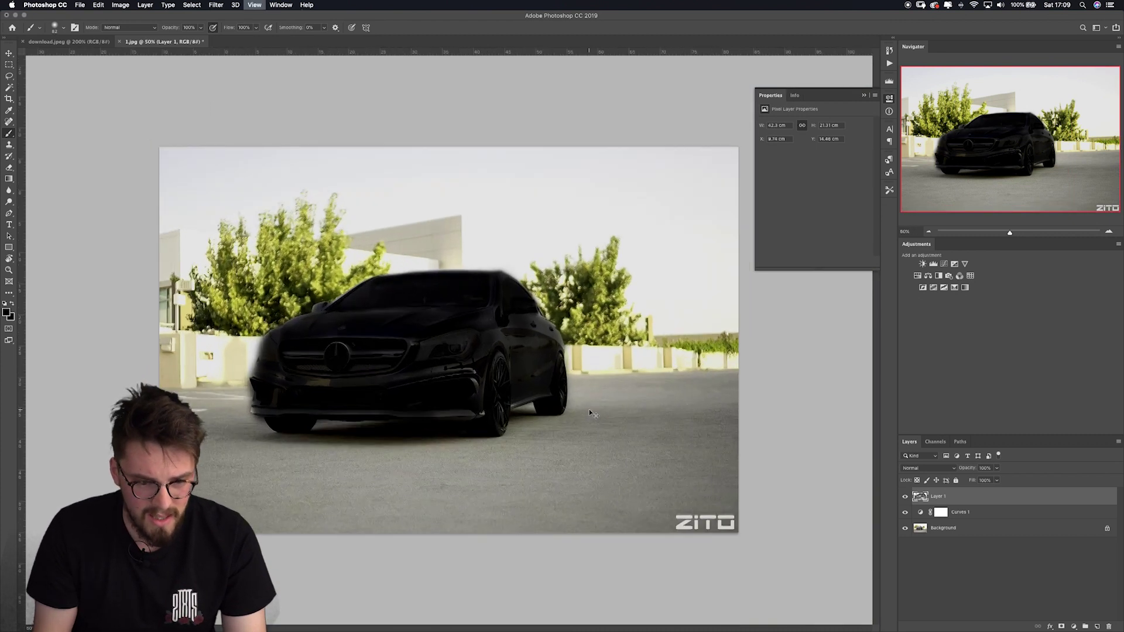
key("super+plus")
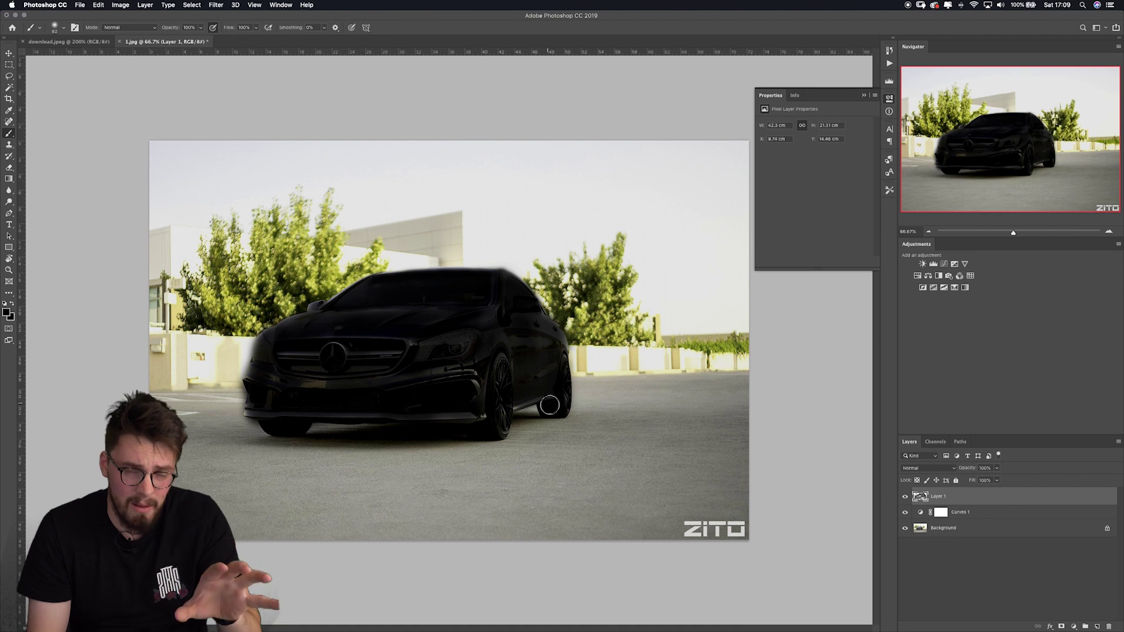
left_click_drag(906, 497, 913, 519)
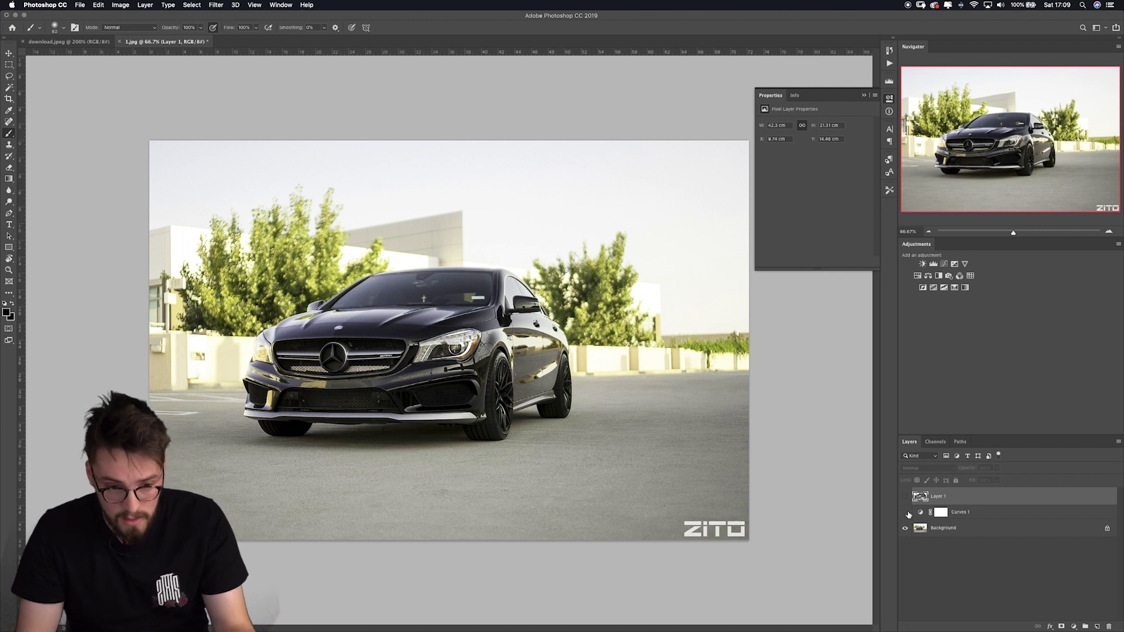
left_click(907, 513)
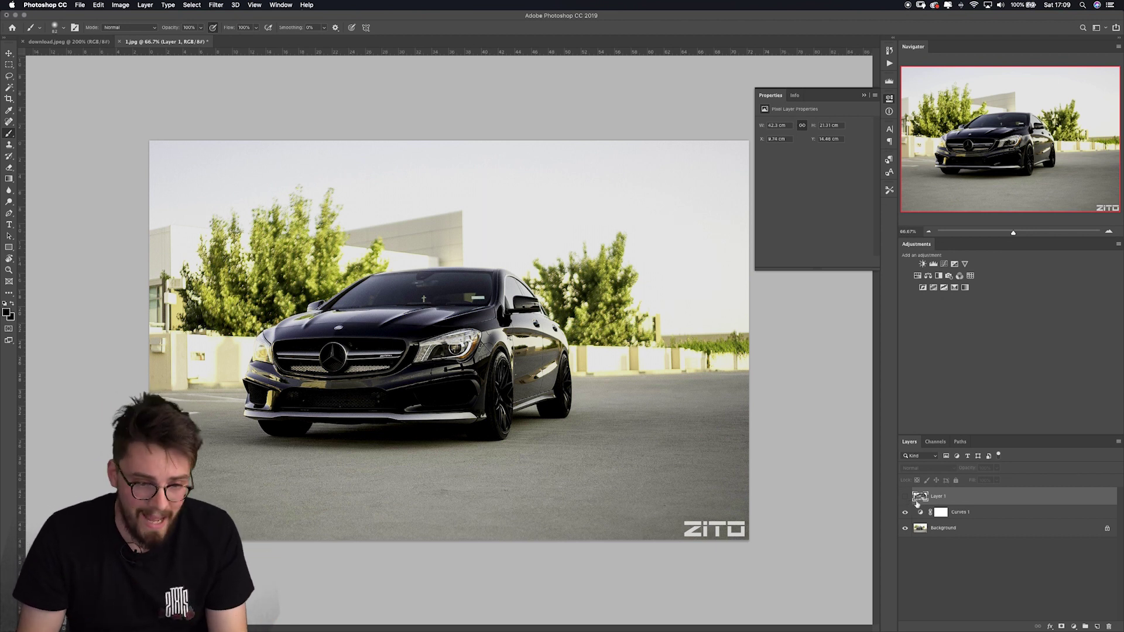
left_click(906, 498)
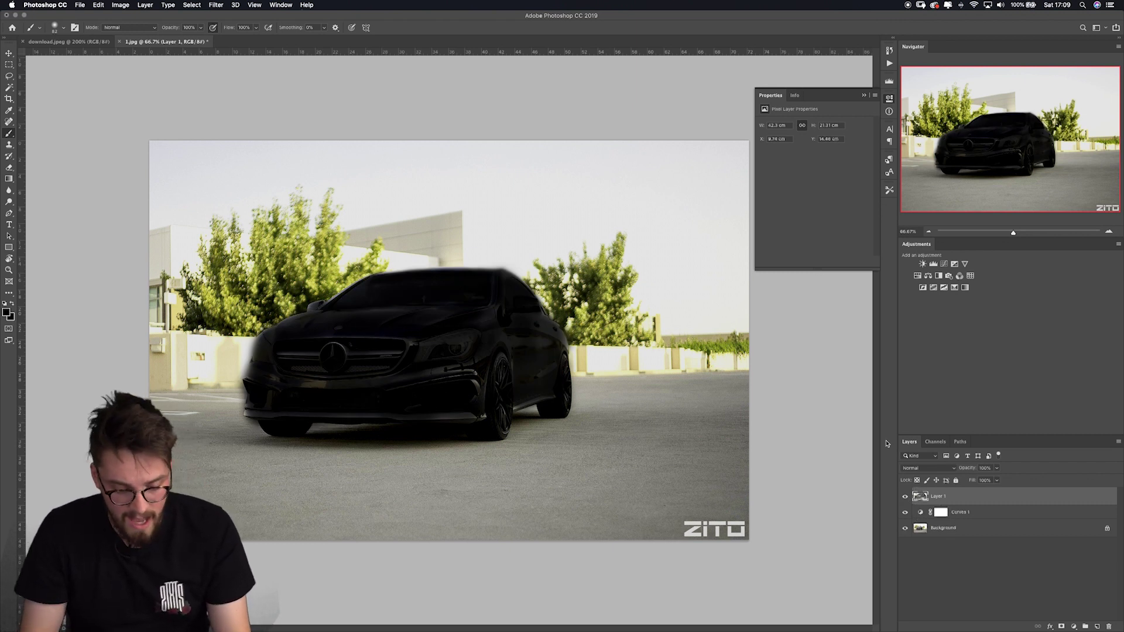
- Stamp all visible layers into a new layer and set its Camera Raw Shadows to -49, Exposure to -0.20 and Contrast to +73
key("super+alt+shift+e")
key("super+shift+a")
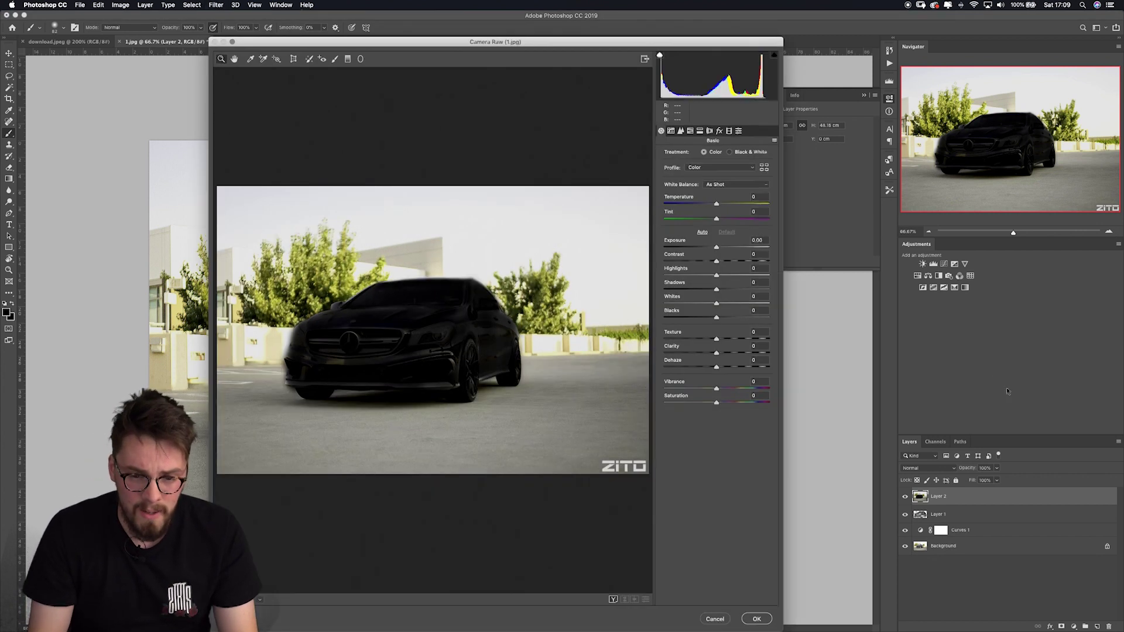
left_click_drag(716, 290, 701, 289)
left_click_drag(693, 287, 691, 288)
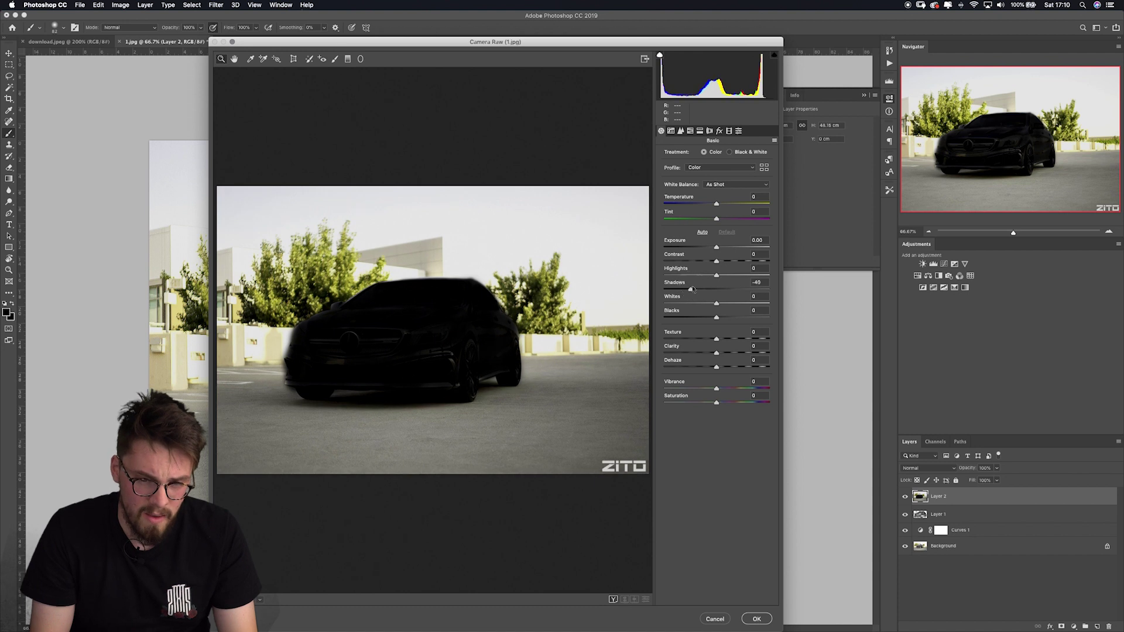
left_click_drag(717, 251, 755, 261)
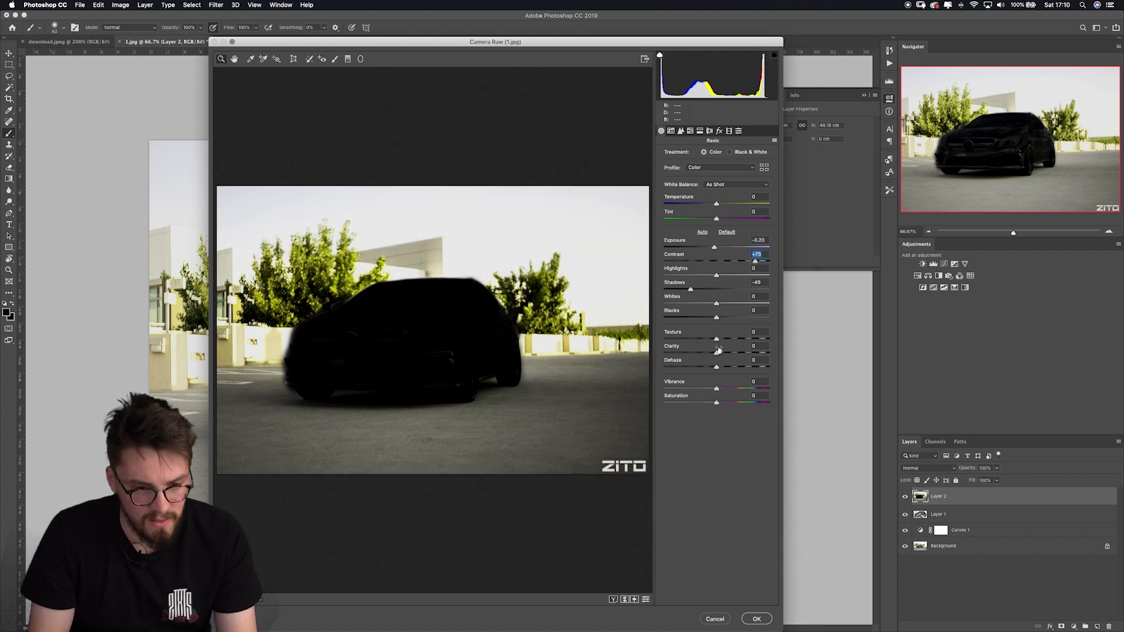
- Set Clarity to +66, Dehaze to +21, Highlights to -13, Vibrance to -7 and Texture to +100, and apply the Camera Raw filter
mouse_move(721, 352)
left_mouse_down()
mouse_move(752, 353)
mouse_move(716, 367)
mouse_move(727, 367)
left_mouse_up()
left_click_drag(717, 273, 709, 275)
left_click_drag(718, 390, 715, 387)
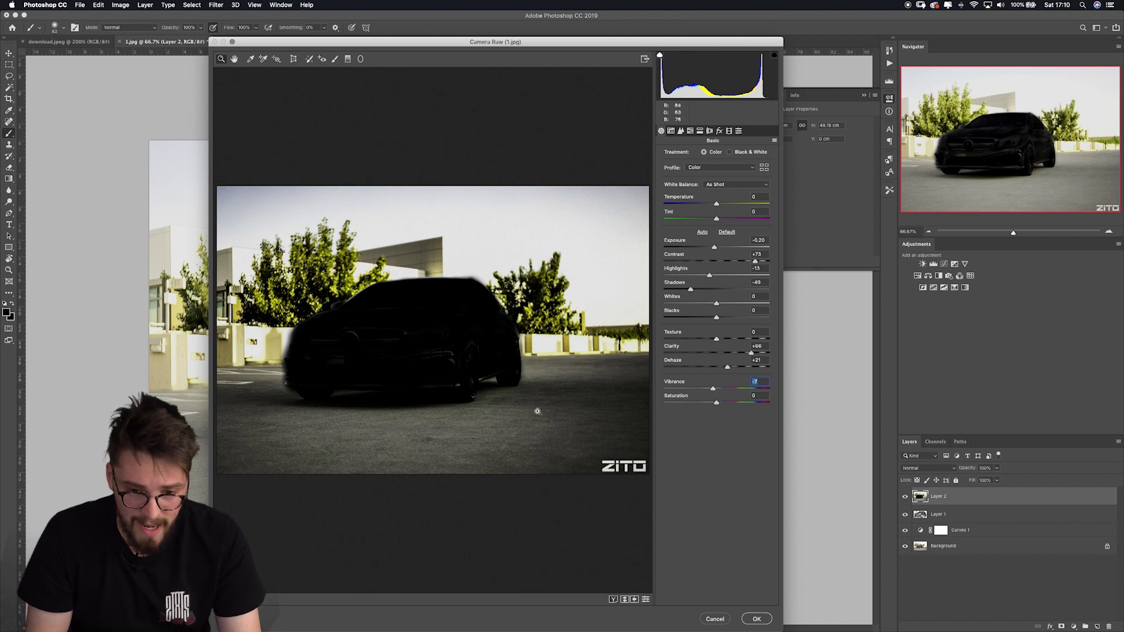
left_click_drag(717, 340, 784, 367)
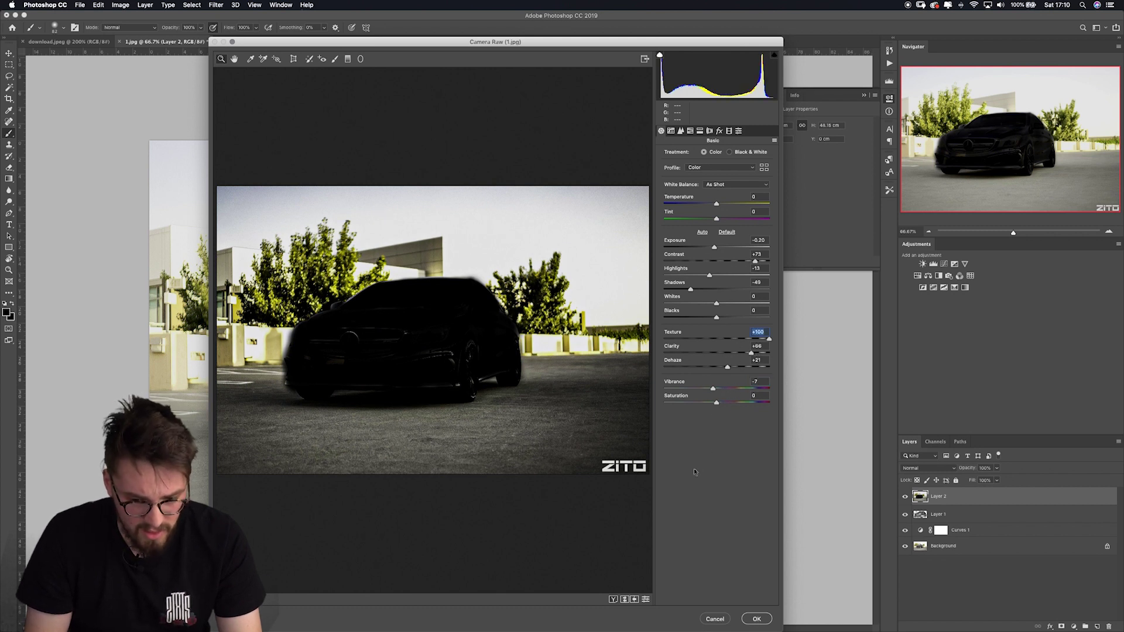
left_click(757, 619)
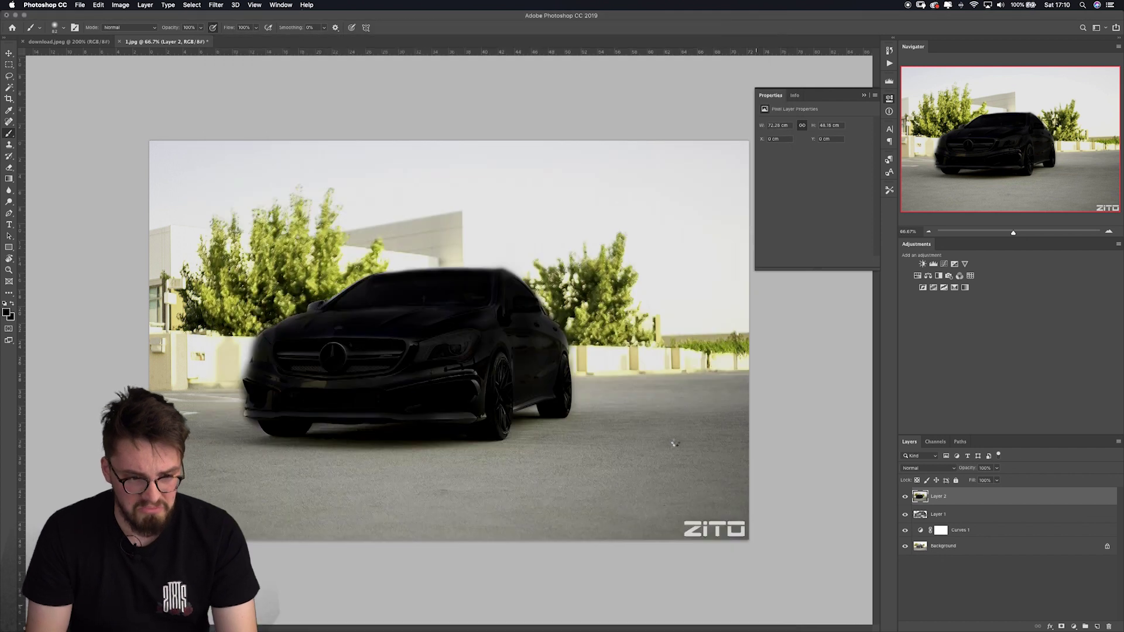